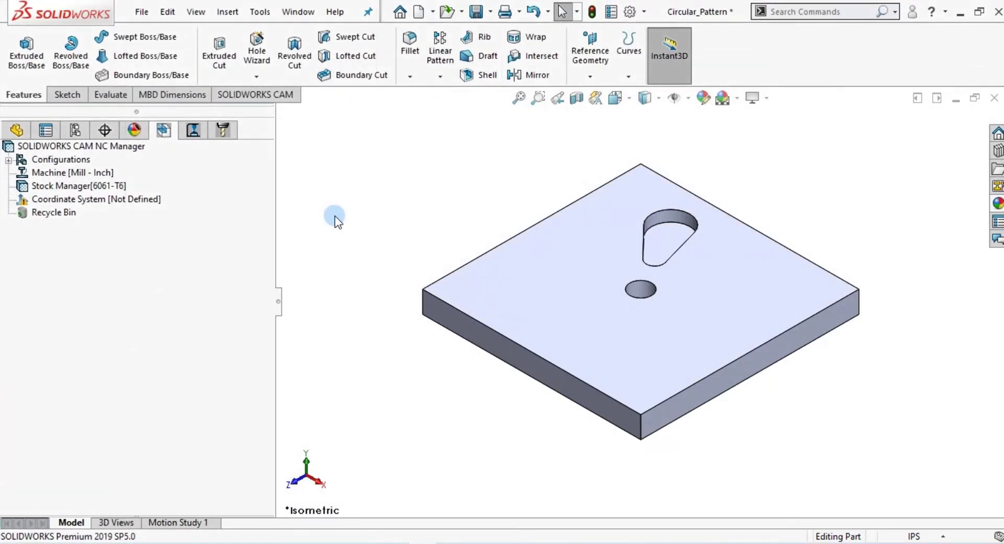
Step: Define the CAM machine as Mill - Inch with Tool Crib 2 (Inch) and post processor M3AXIS-TUTORIAL
left_click(286, 95)
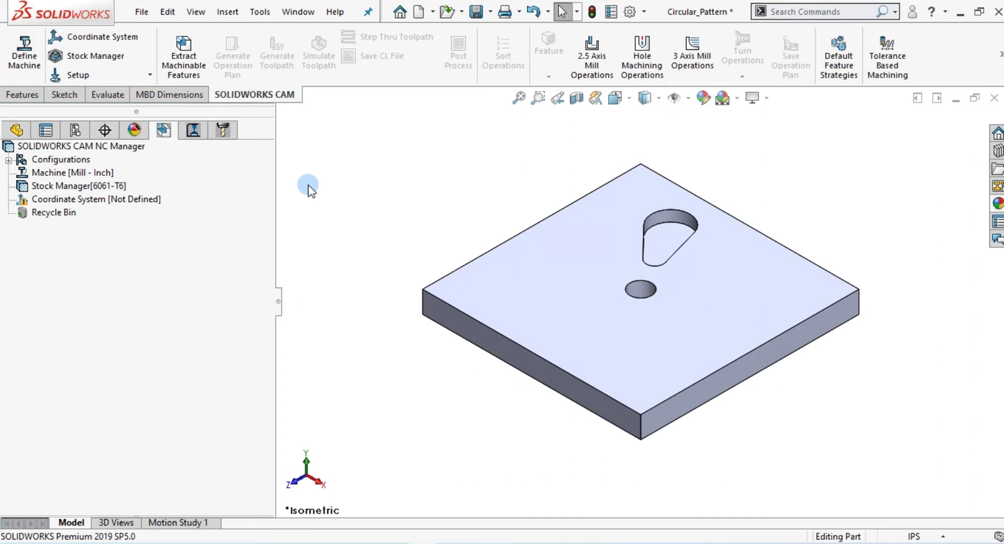
left_click(33, 56)
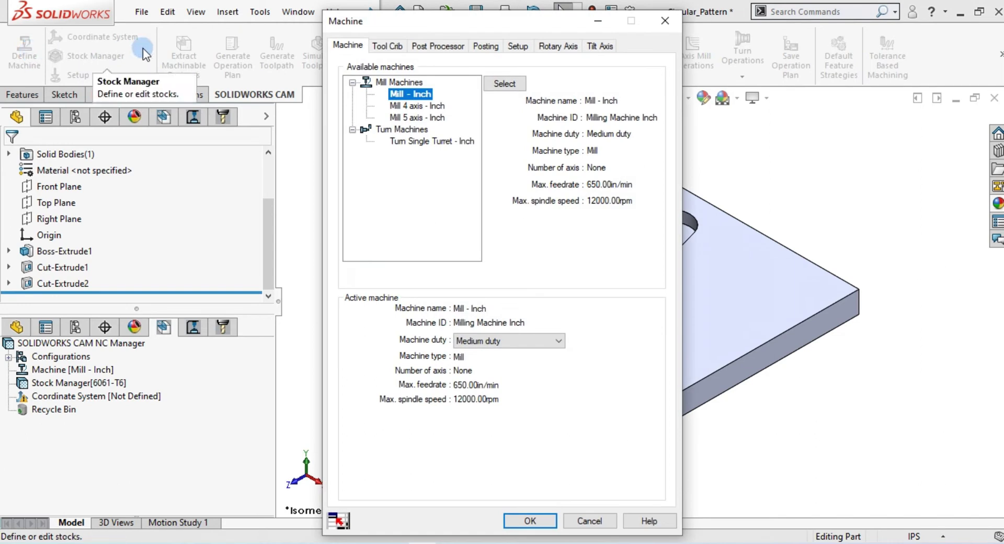
left_click(513, 82)
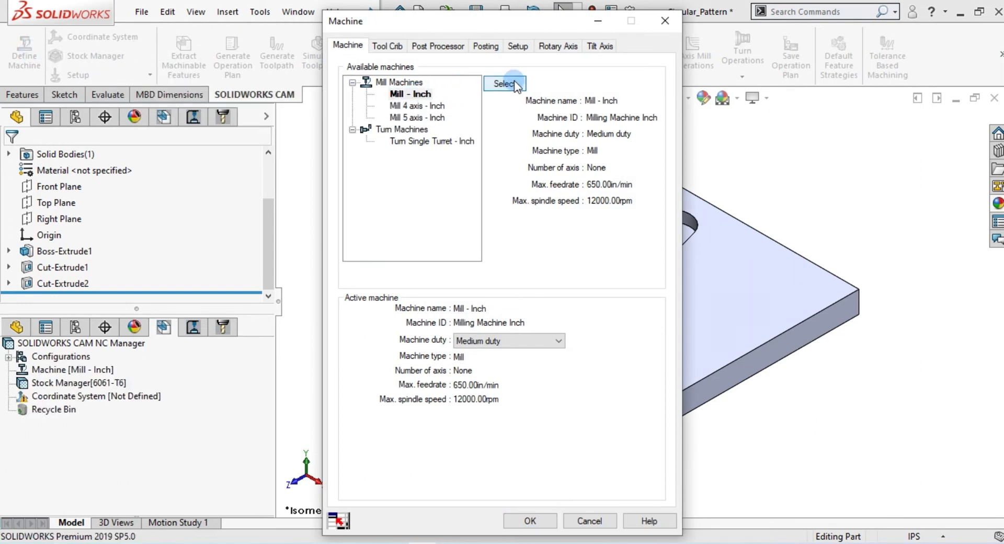
left_click(392, 46)
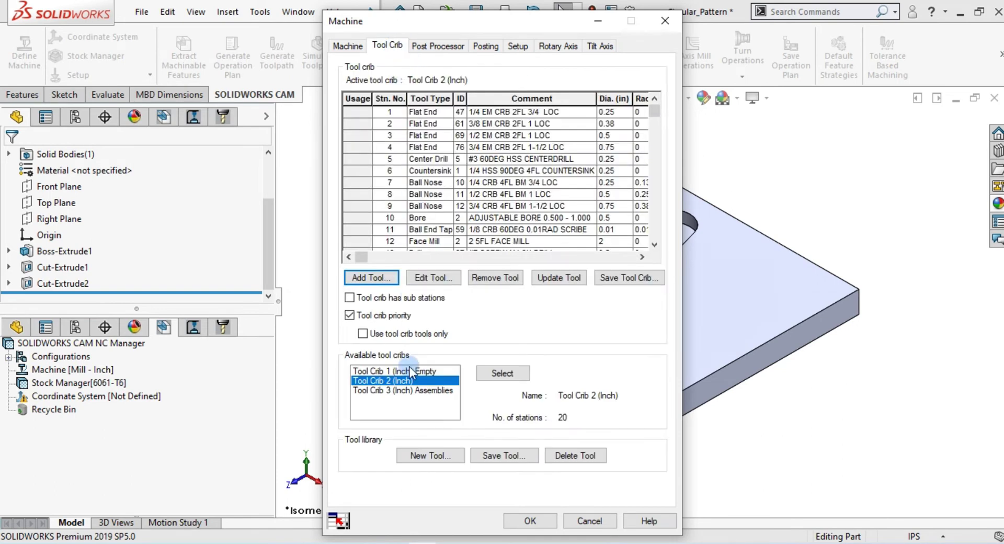
left_click(501, 373)
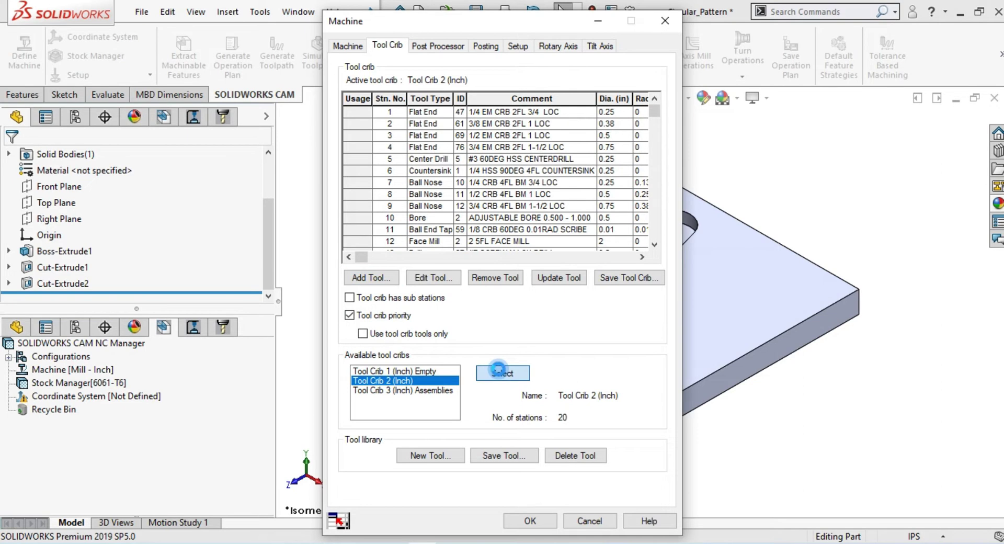
left_click(445, 46)
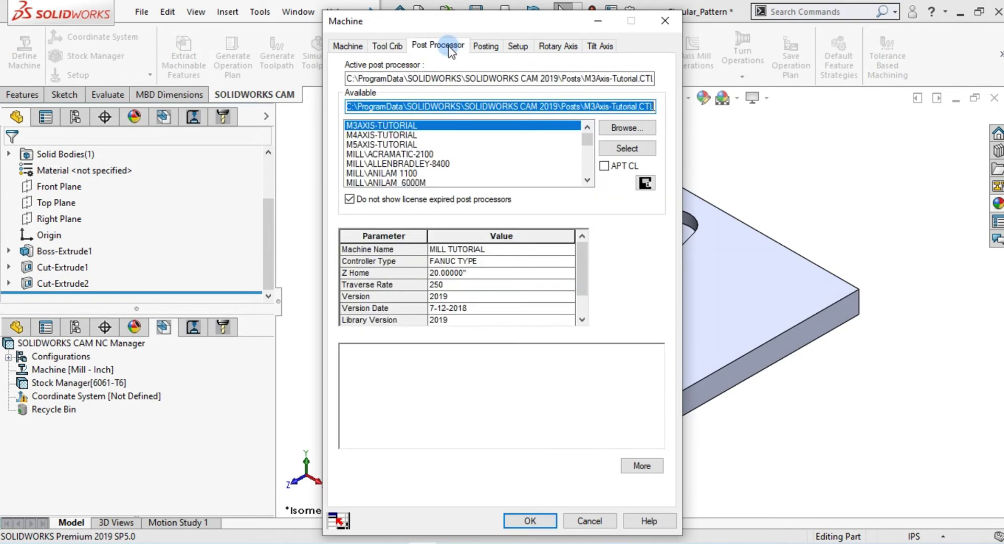
left_click(448, 130)
left_click(609, 149)
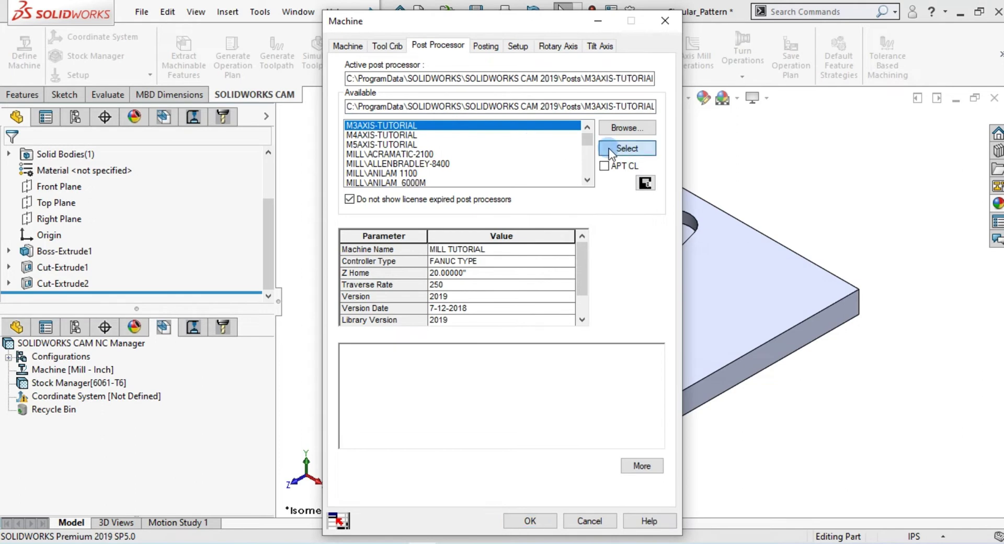
left_click(530, 521)
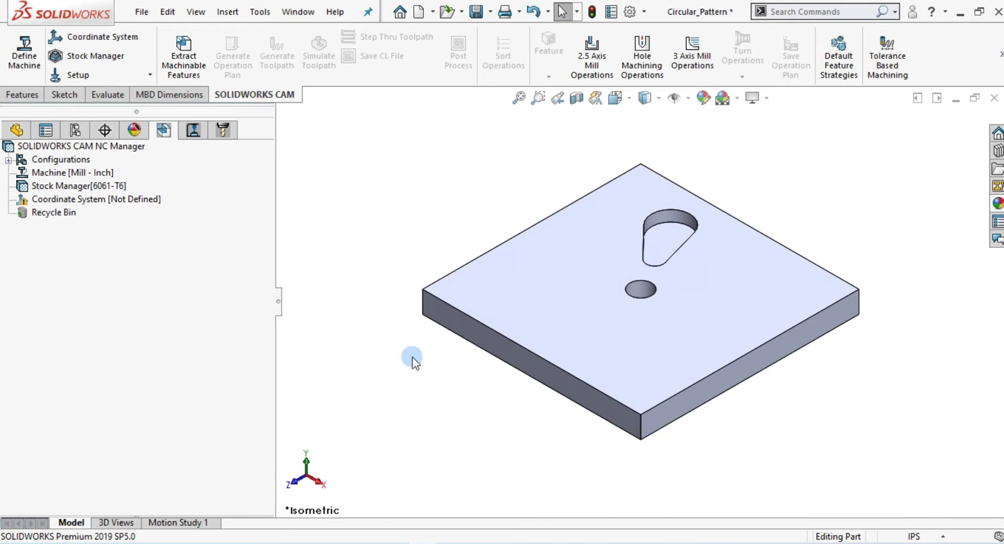
Step: Accept the 6061-T6 bounding-box stock with 0.00in offsets in Stock Manager
left_click(140, 55)
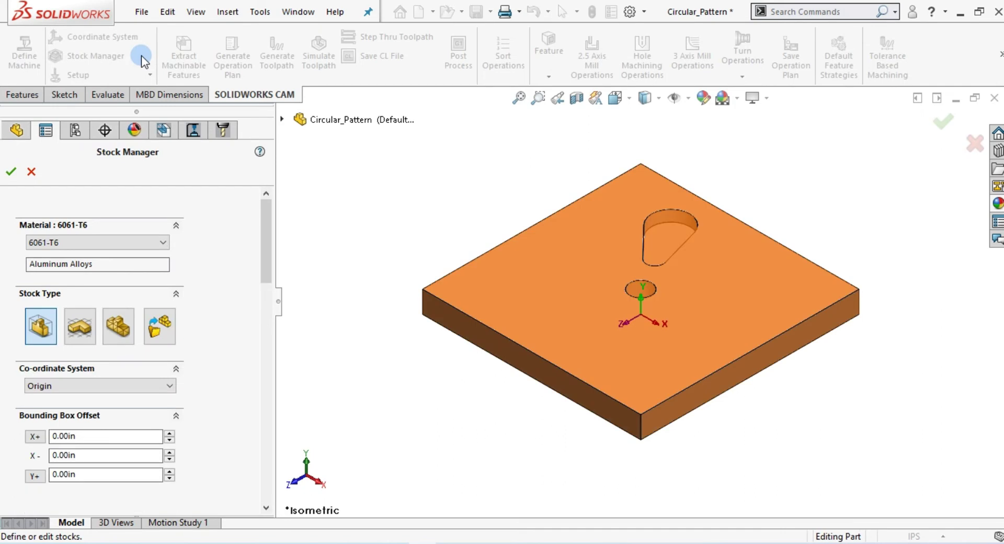
mouse_move(263, 230)
left_mouse_down()
mouse_move(272, 274)
mouse_move(265, 223)
left_mouse_up()
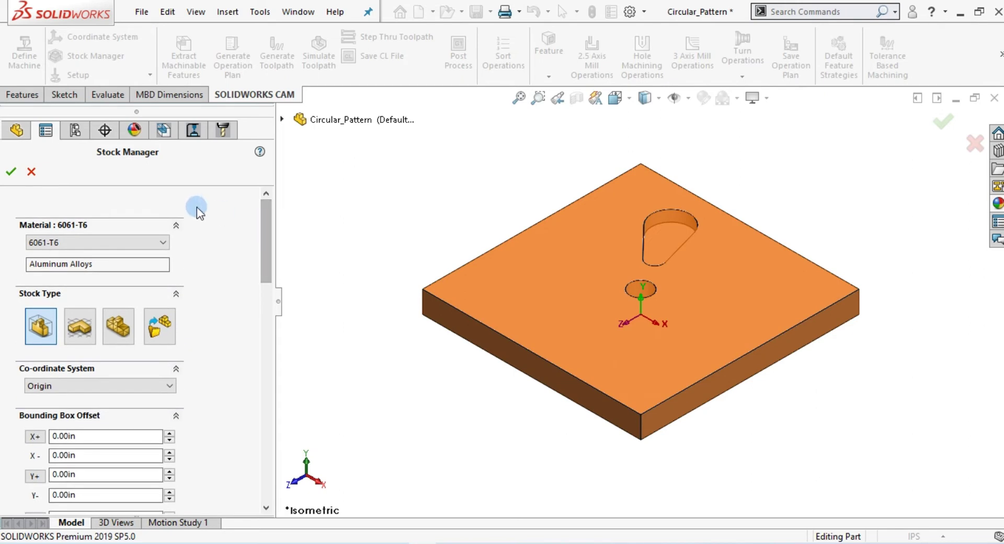
left_click(10, 172)
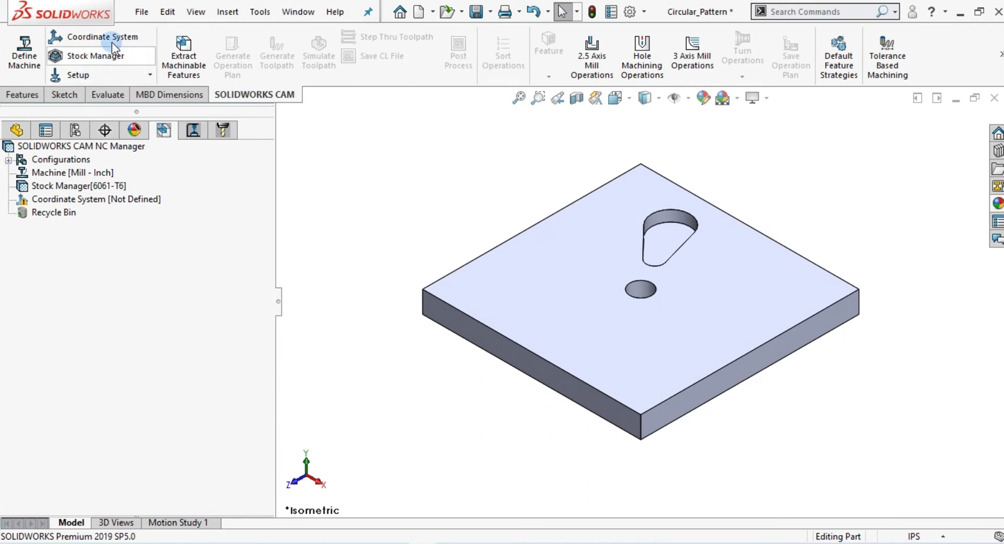
Step: Place the coordinate system origin on the top back vertex of the stock bounding box
left_click(116, 36)
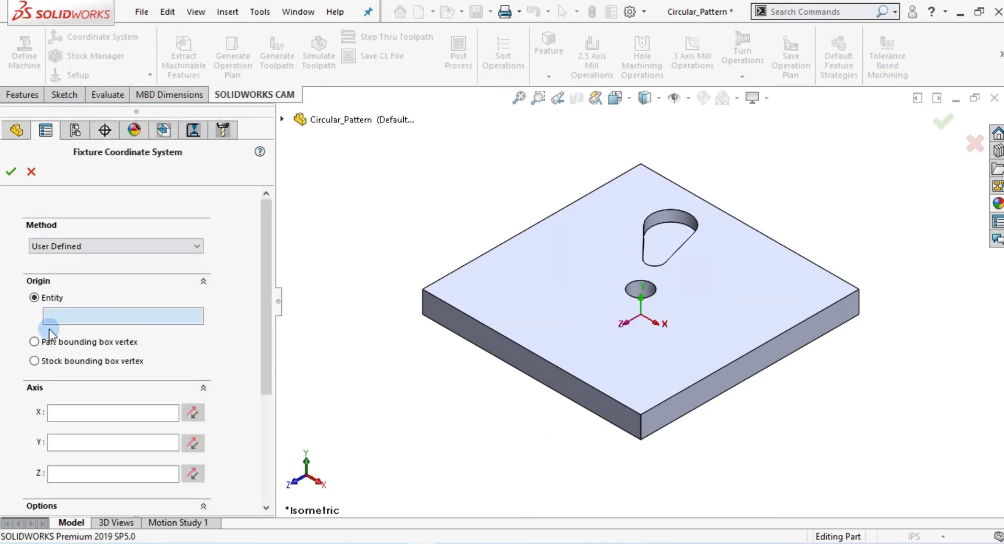
left_click(35, 361)
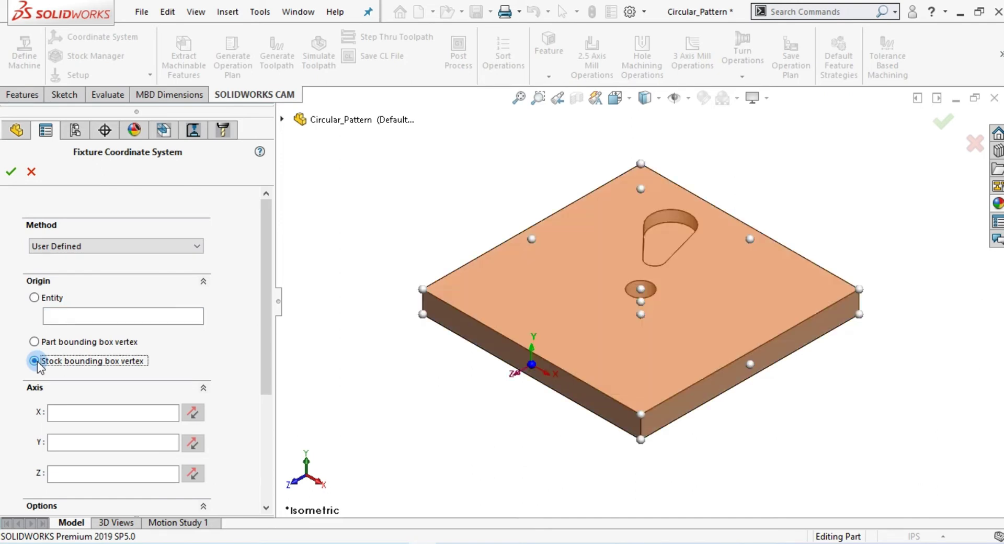
left_click(641, 164)
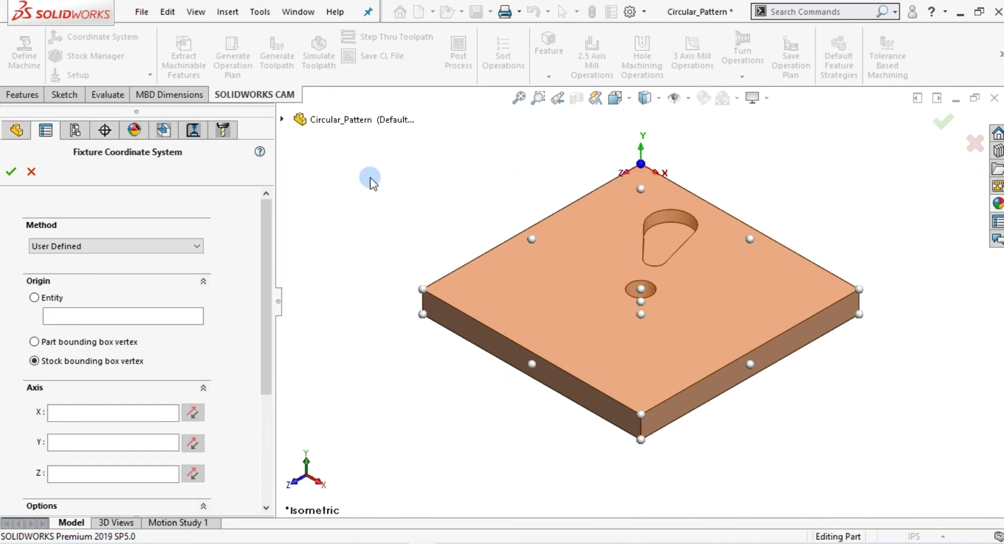
left_click(11, 171)
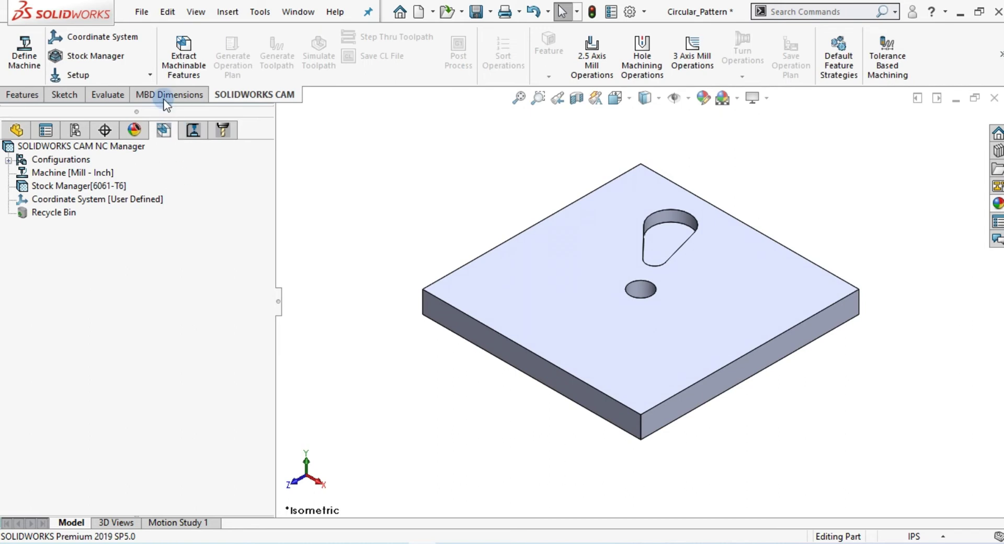
Step: Create an unassociated Mill Setup using the plate's top face as machining direction
left_click(146, 75)
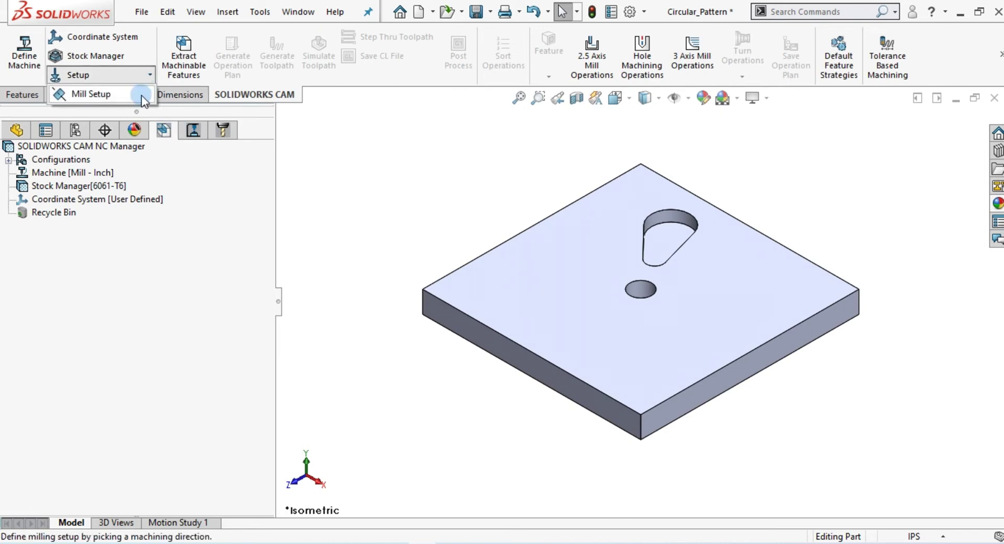
left_click(142, 95)
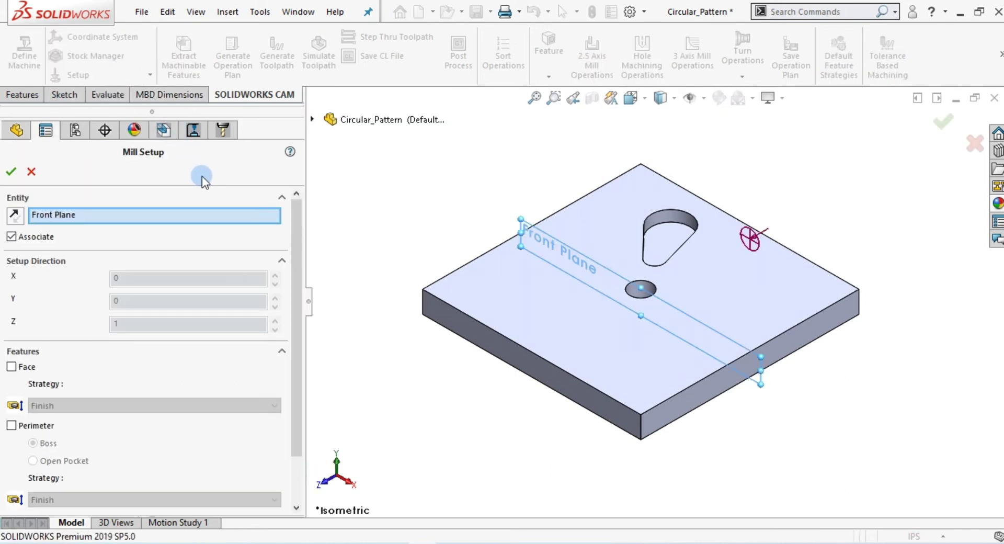
left_click(224, 240)
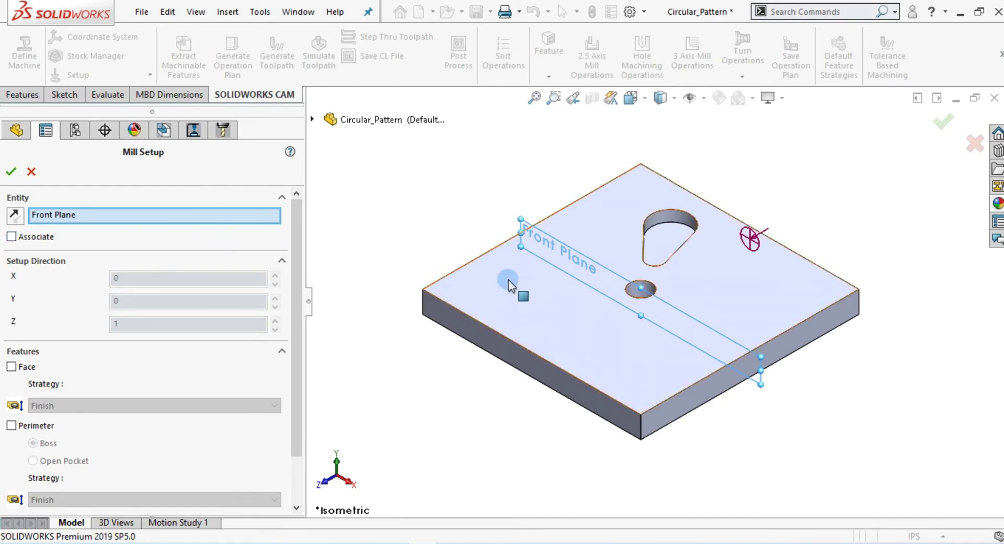
left_click(508, 280)
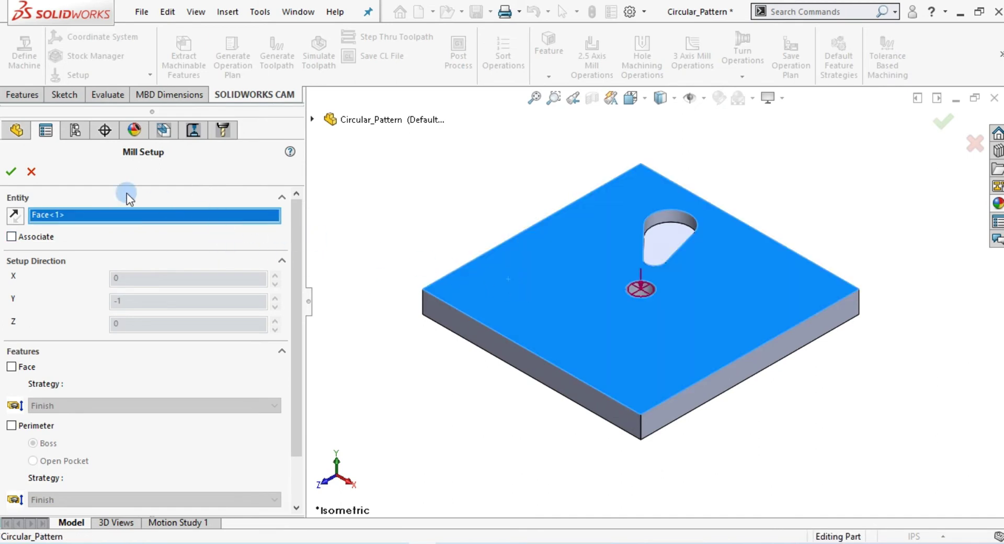
left_click(11, 172)
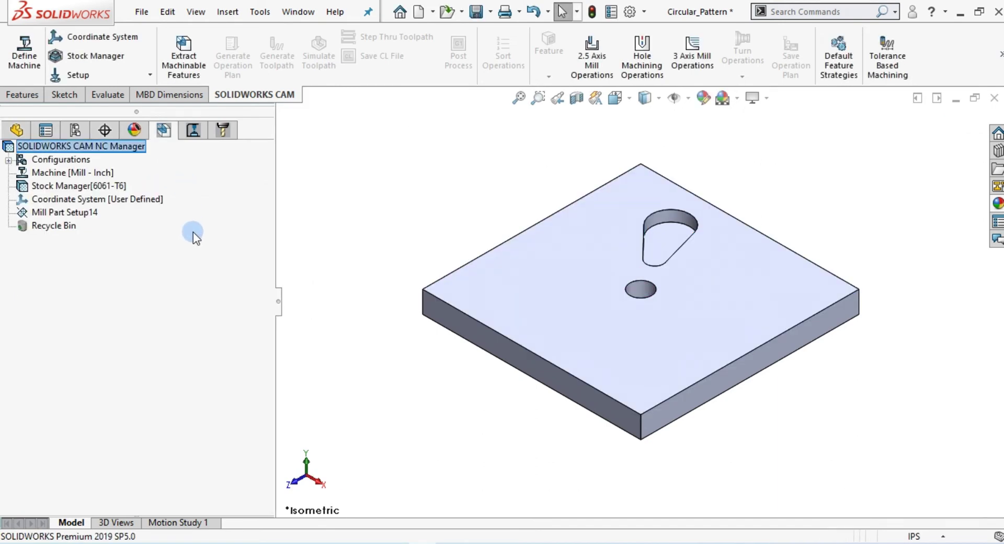
Step: Start a 2.5 axis Pocket feature on the new setup using the teardrop pocket's floor face
right_click(84, 213)
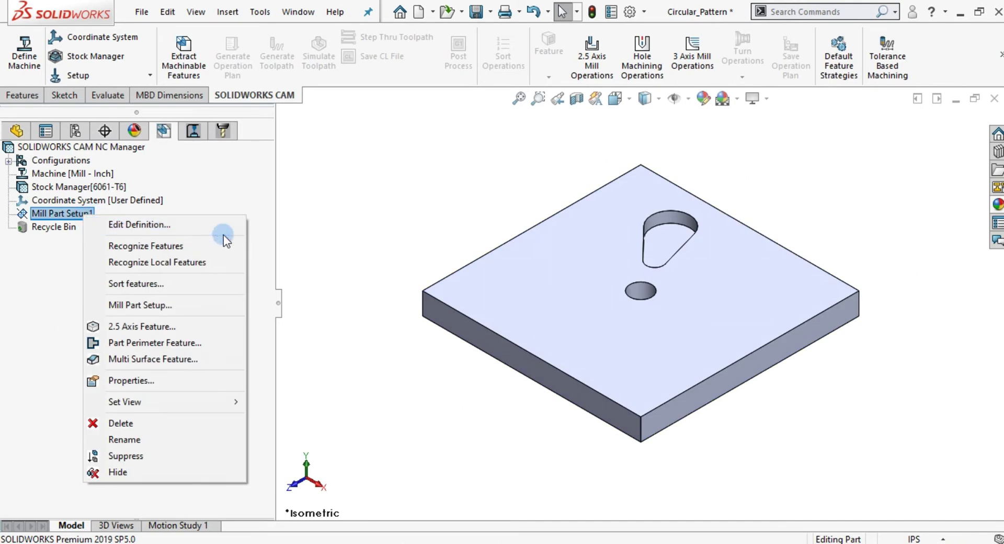
left_click(222, 325)
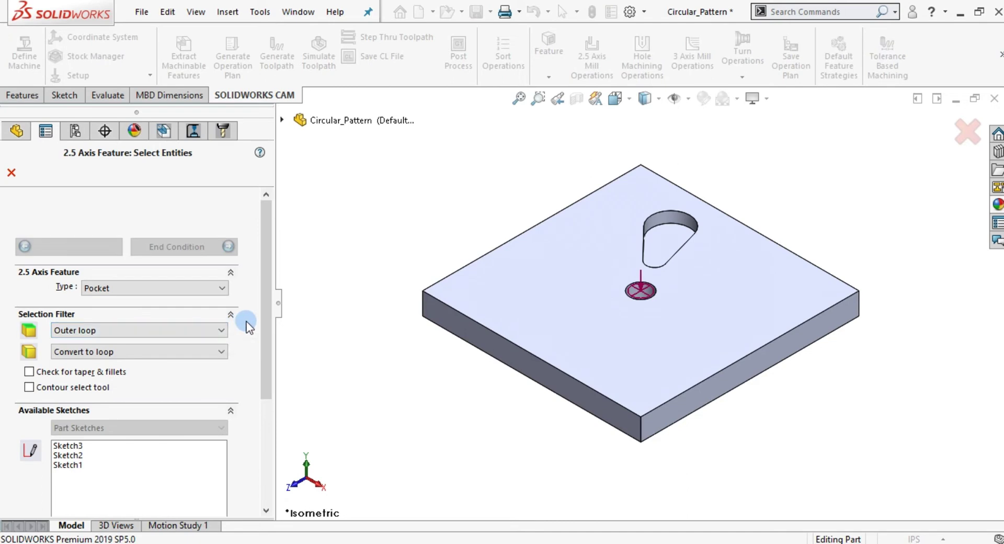
left_click(221, 289)
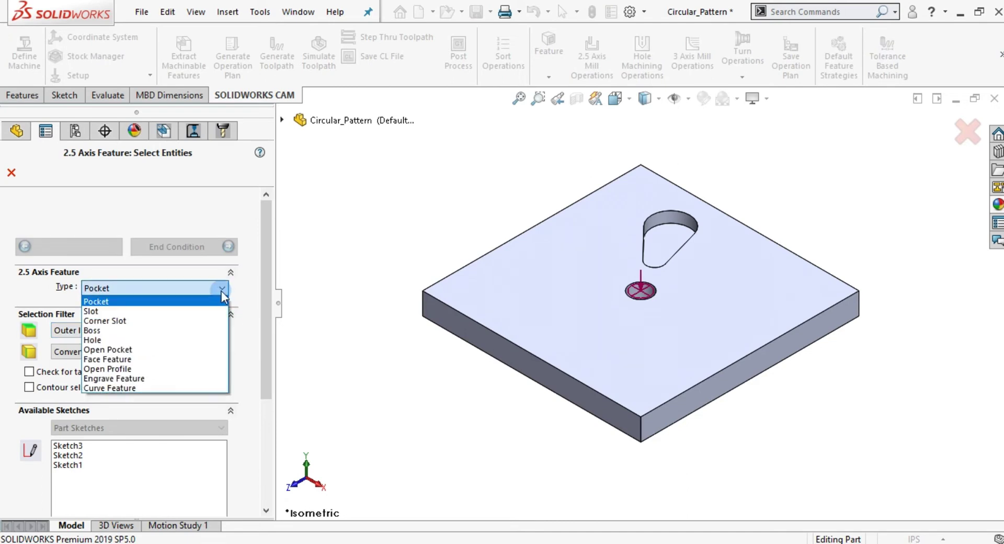
left_click(218, 301)
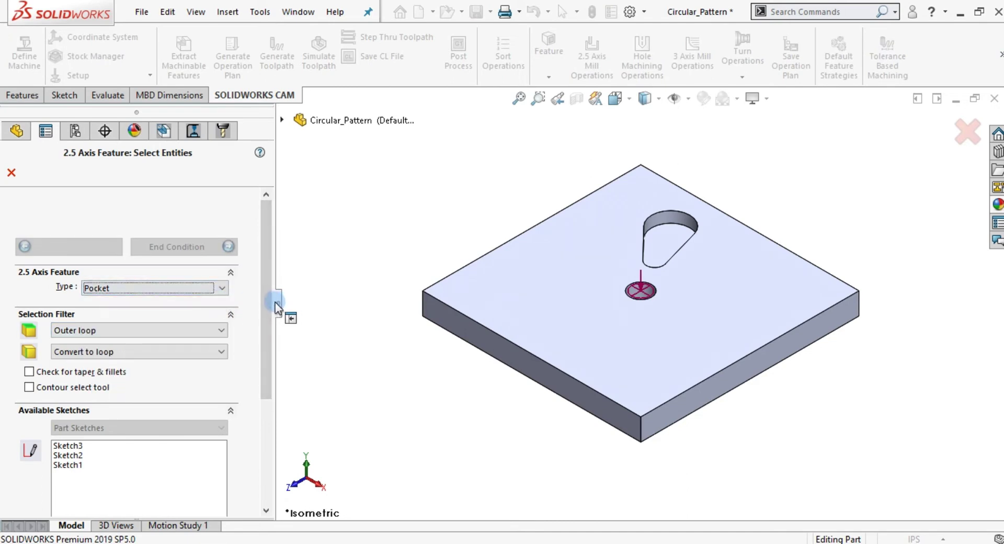
left_click_drag(269, 319, 268, 391)
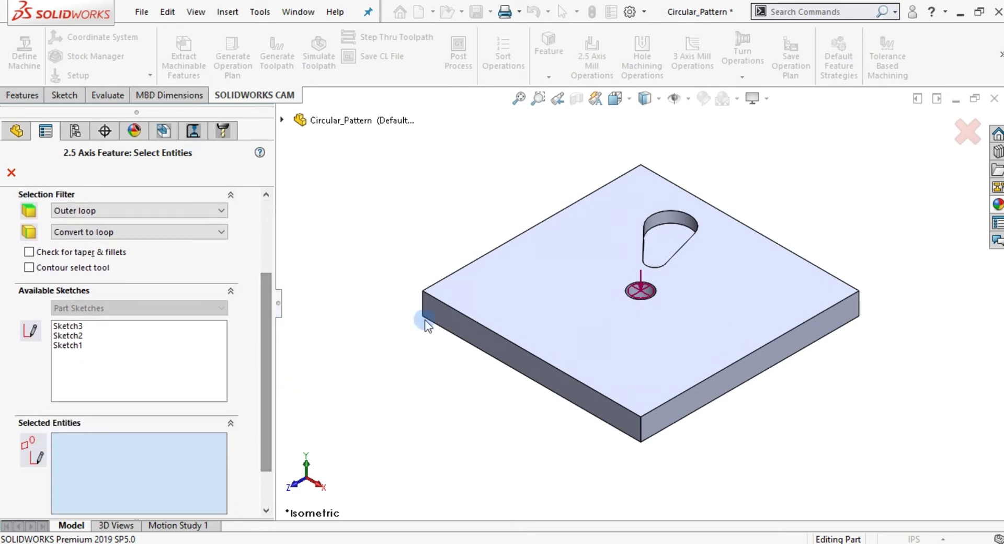
left_click(667, 246)
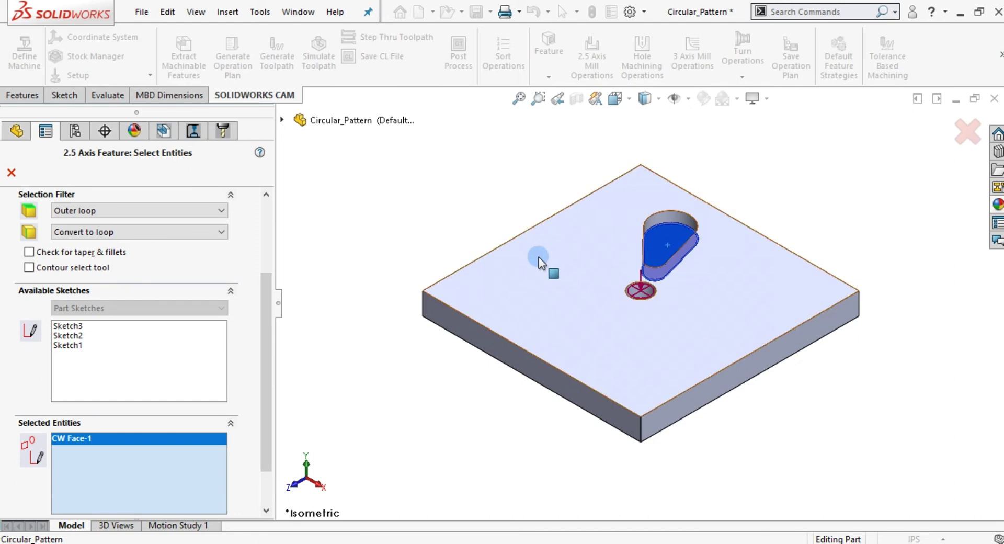
left_click_drag(264, 303, 256, 230)
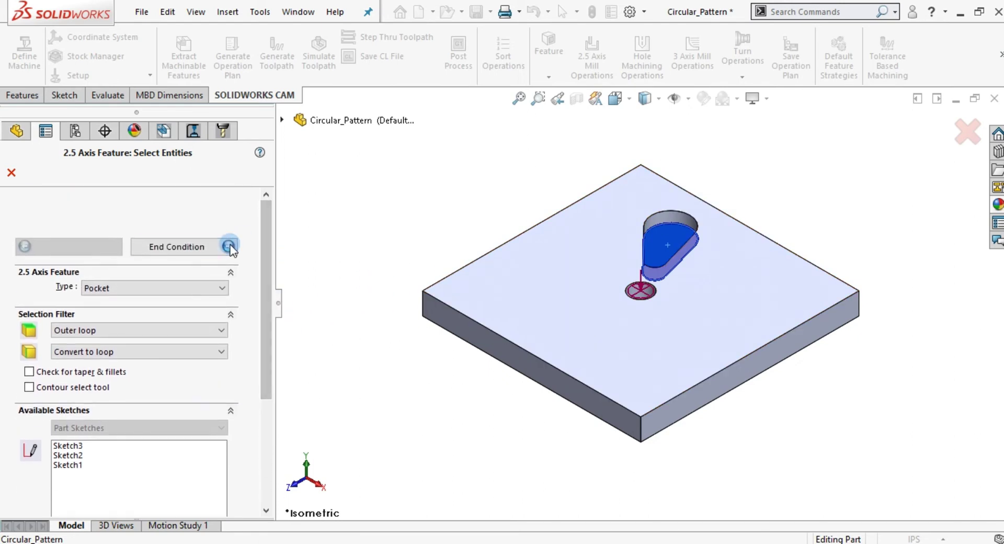
Step: Set the pocket strategy to Rough and the end condition to Upto Stock, then accept
left_click(228, 246)
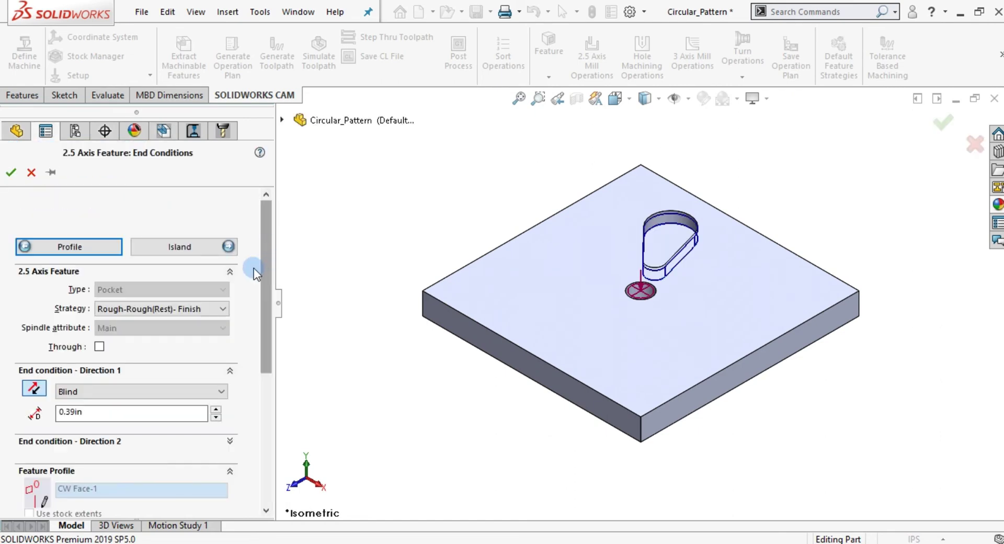
left_click(223, 304)
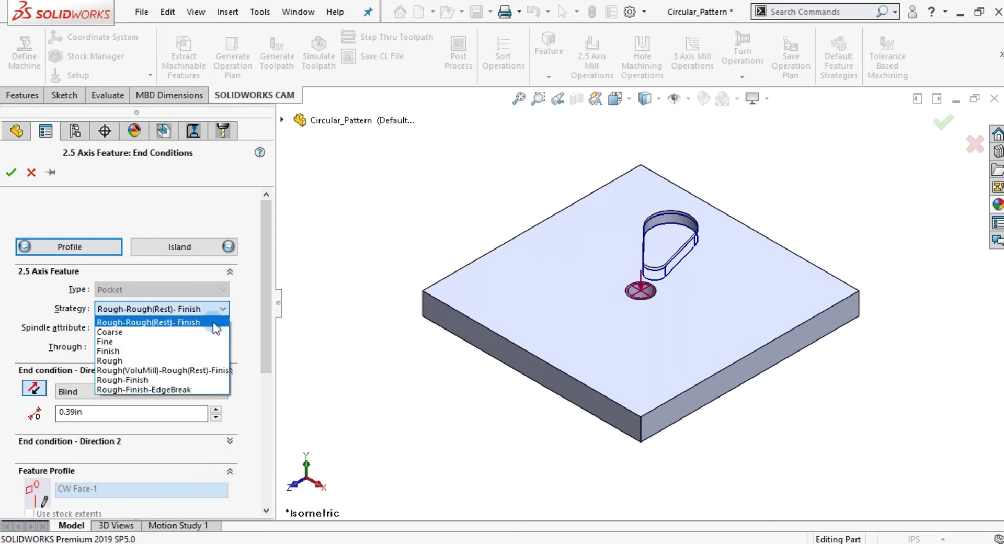
left_click(200, 361)
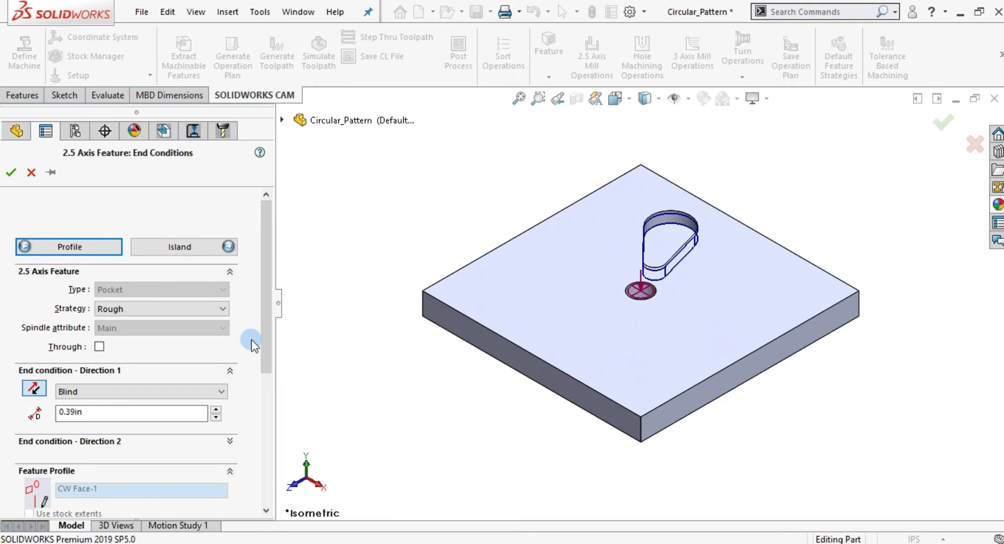
left_click_drag(263, 340, 262, 380)
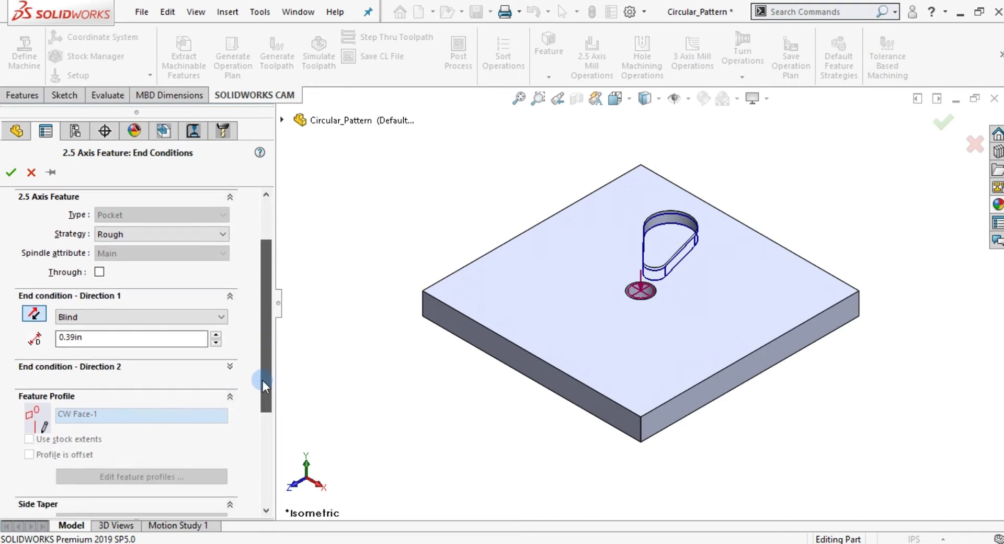
left_click(218, 318)
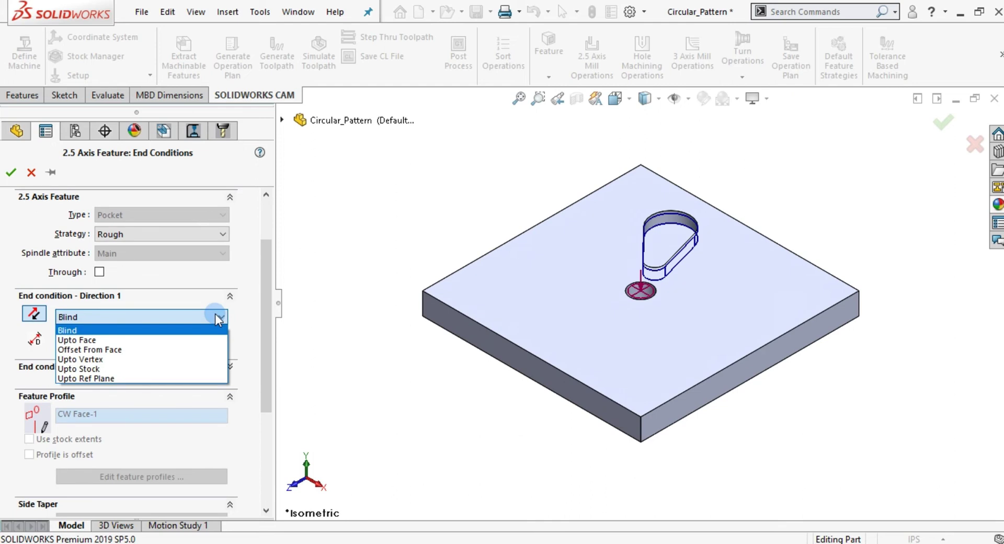
left_click(213, 369)
left_click_drag(264, 359, 264, 305)
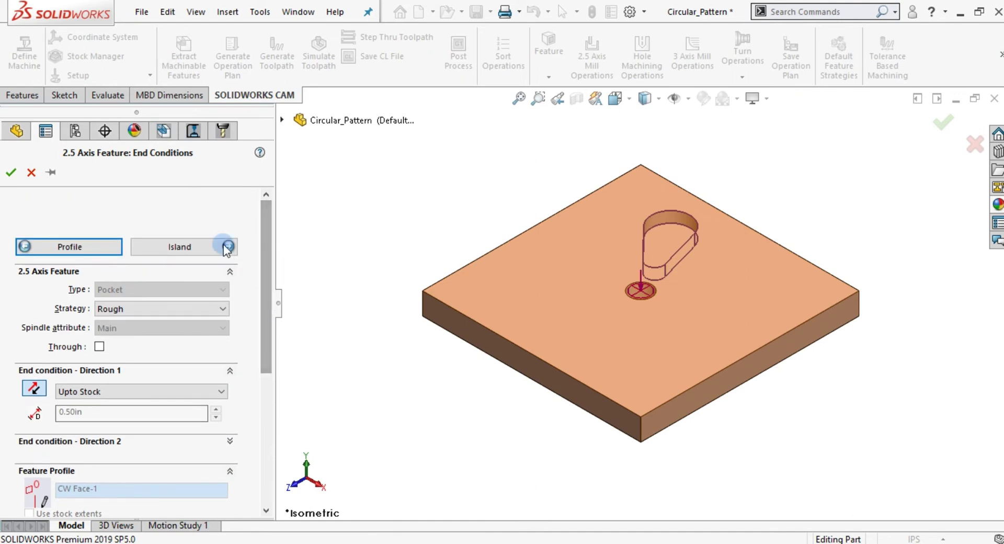
left_click(11, 175)
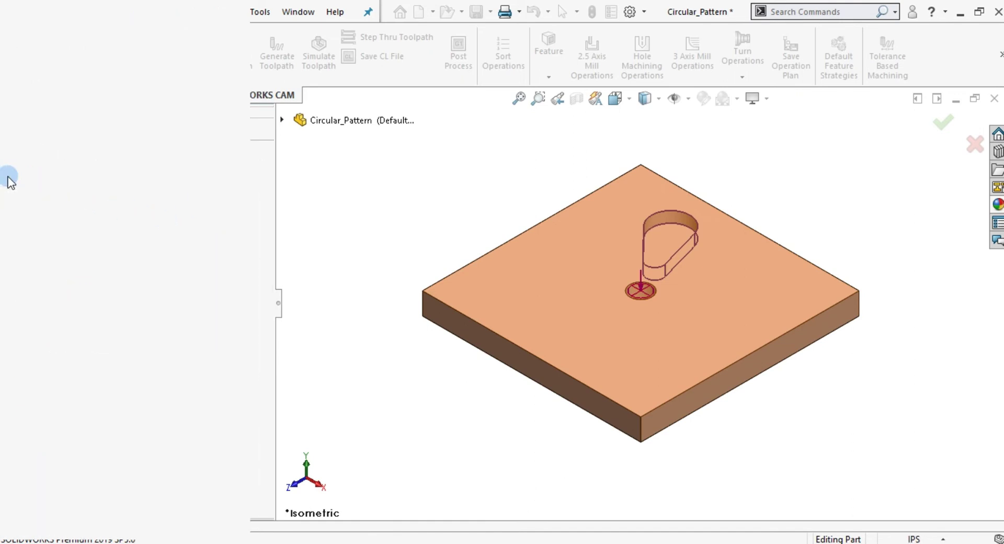
Step: Circularly pattern Irregular Pocket1 around the central hole with 6 instances over 360°
left_click(172, 268)
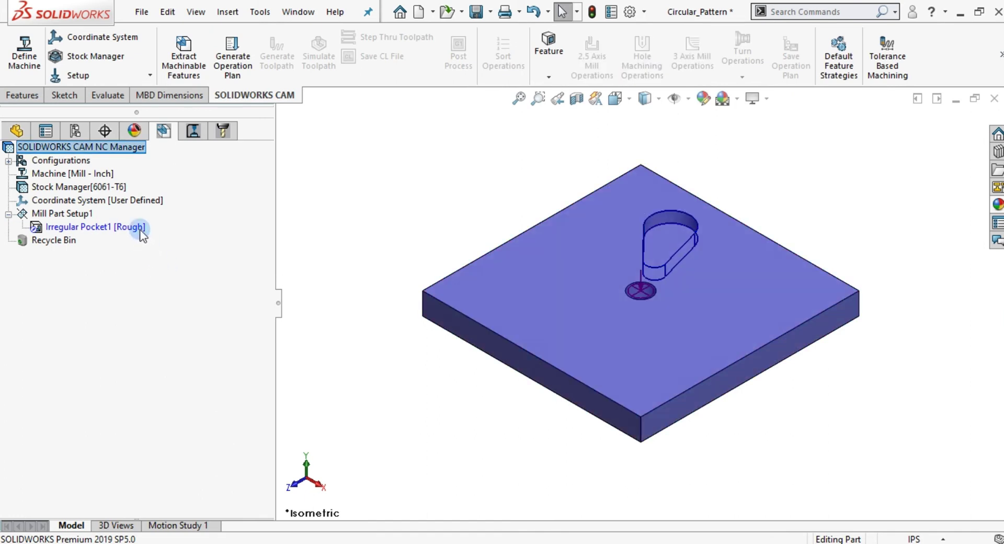
right_click(140, 230)
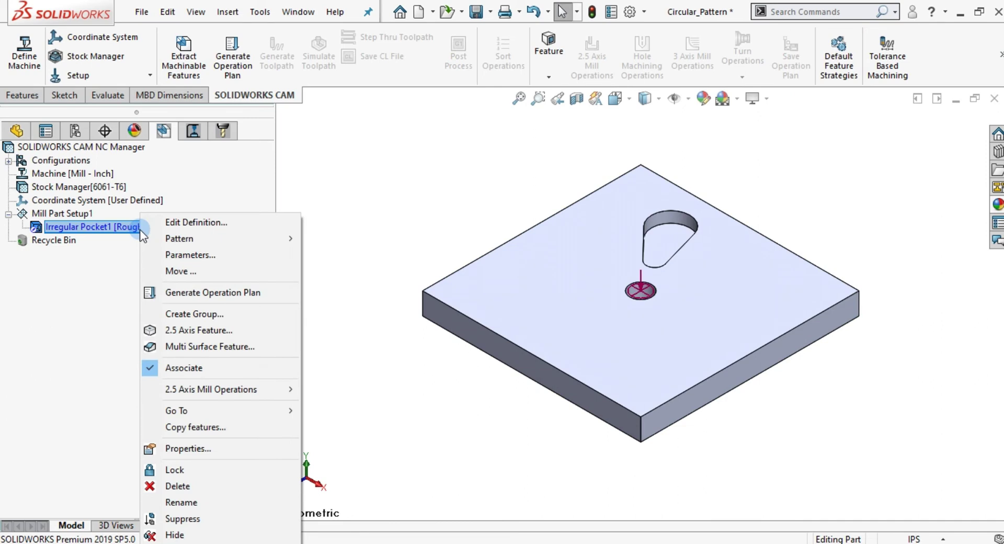
mouse_move(180, 238)
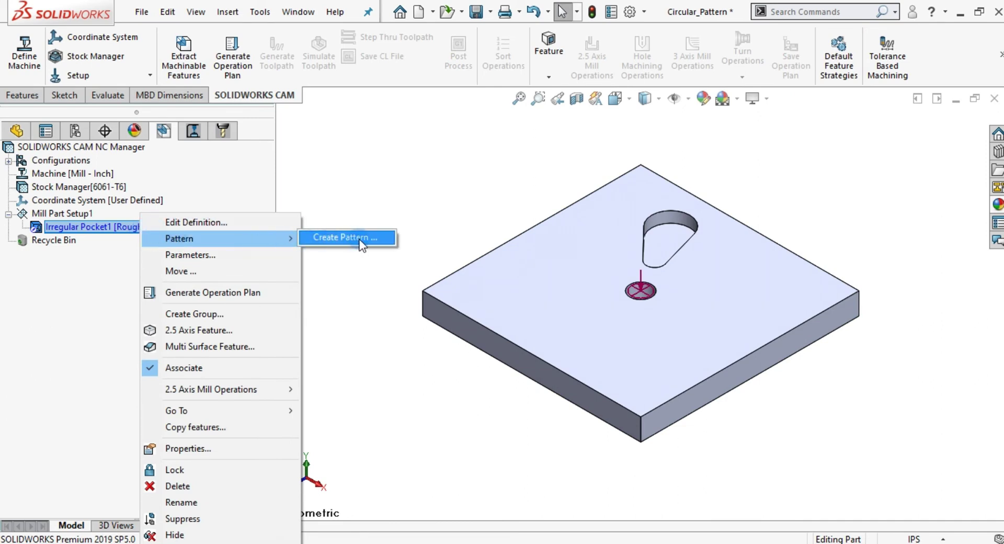
left_click(361, 240)
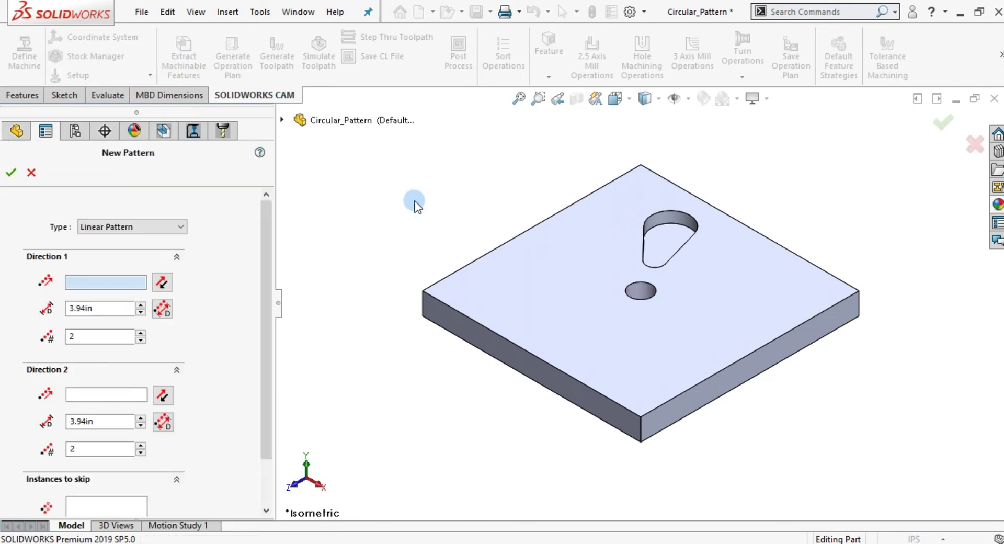
left_click(182, 227)
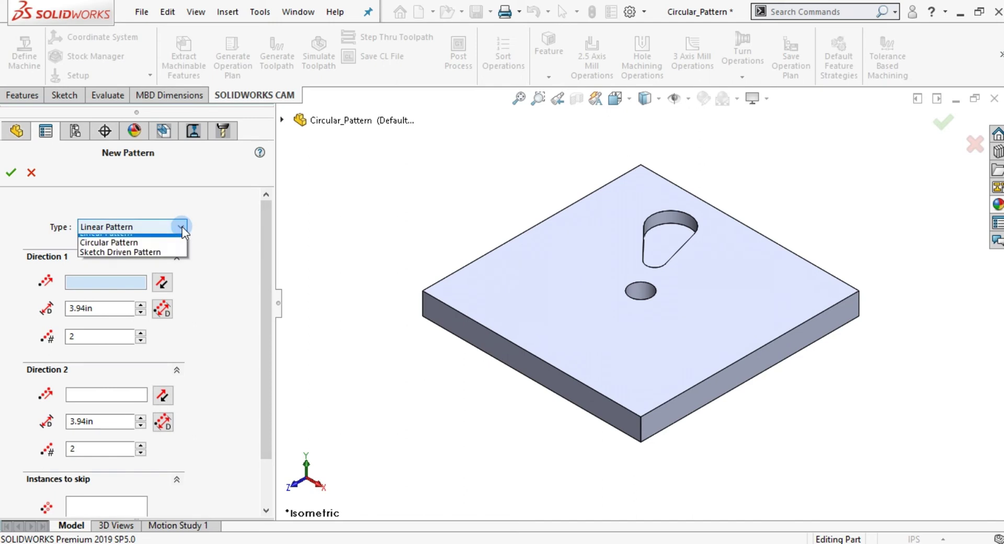
left_click(178, 250)
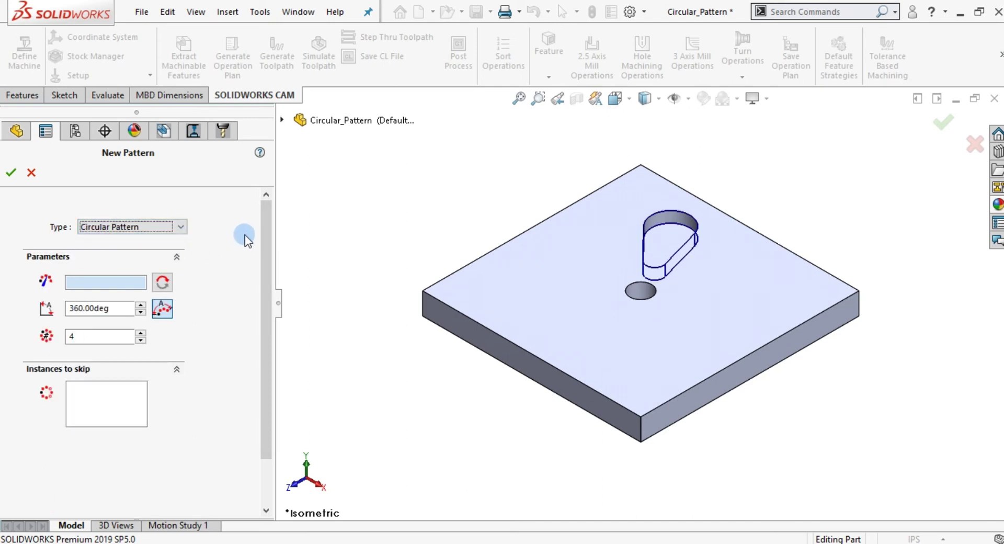
left_click(134, 284)
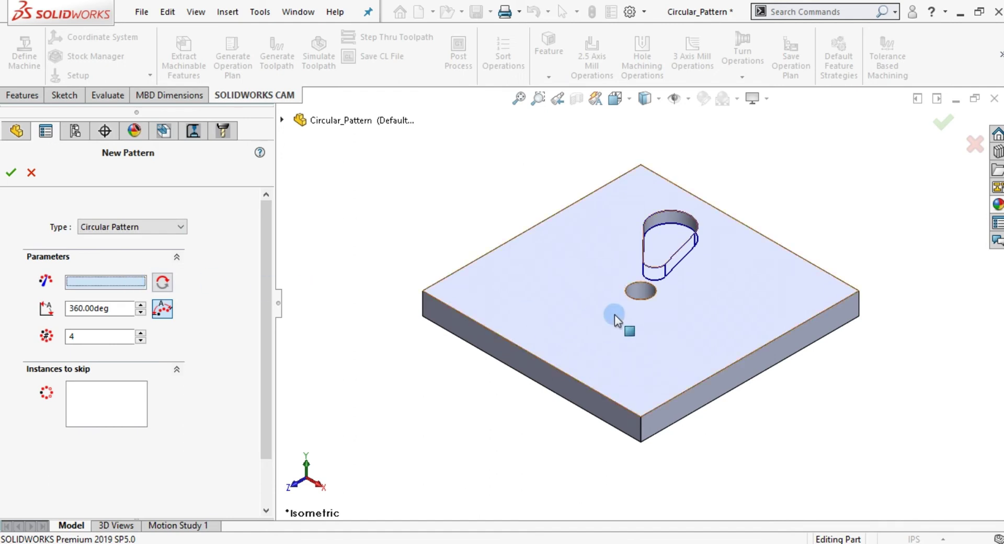
left_click(635, 290)
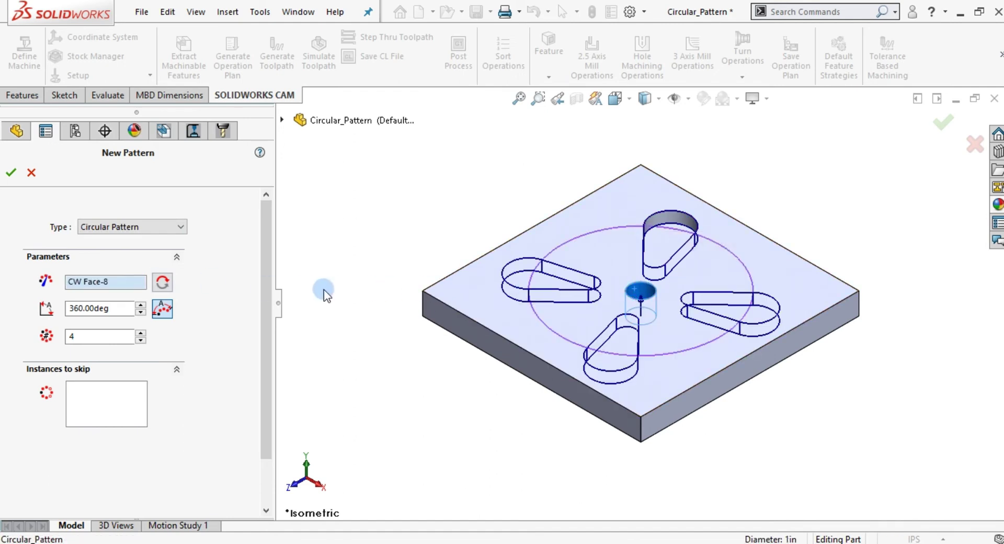
left_click(140, 334)
left_click(140, 333)
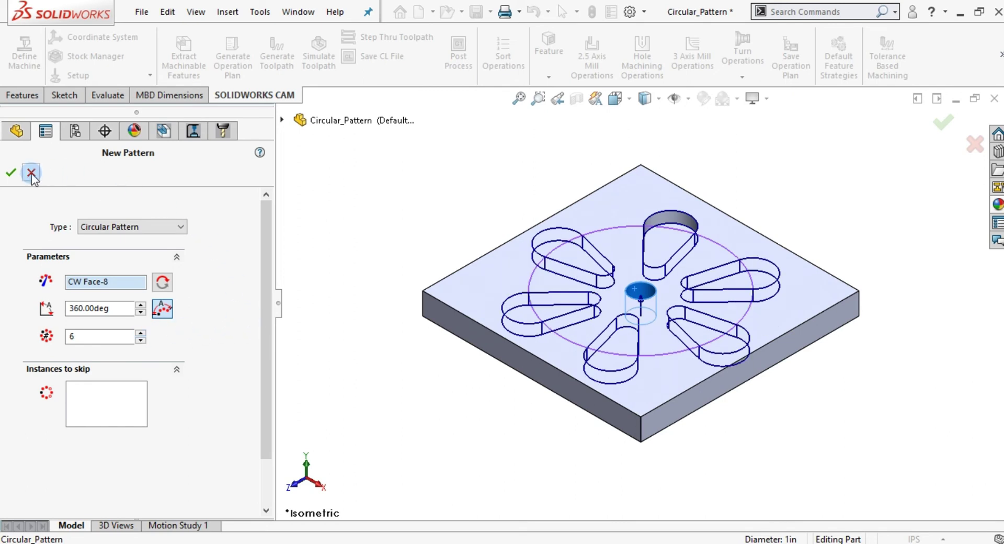
left_click(13, 172)
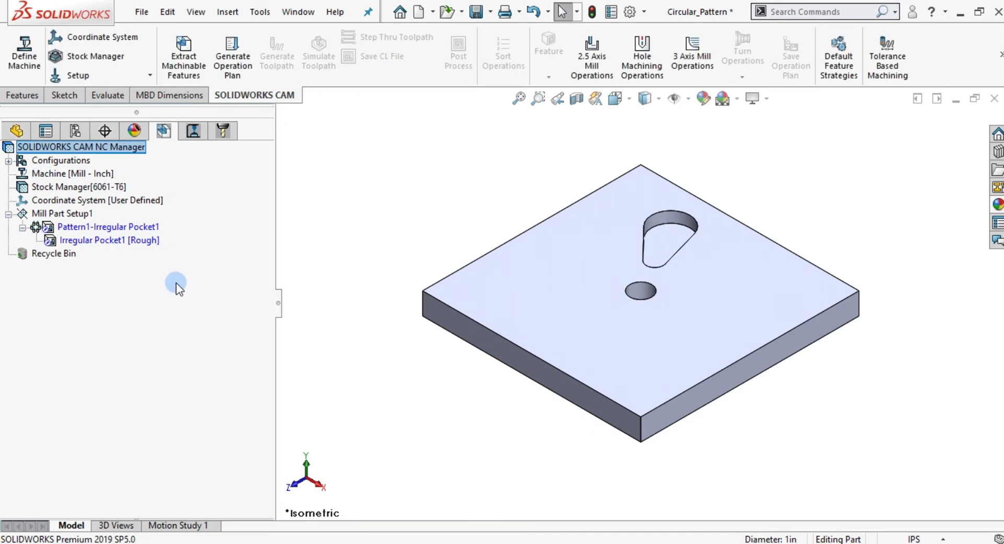
Step: Generate an operation plan for Pattern1-Irregular Pocket1, giving Rough Mill1 with T03 - 0.50 Flat End
left_click(142, 228)
right_click(142, 227)
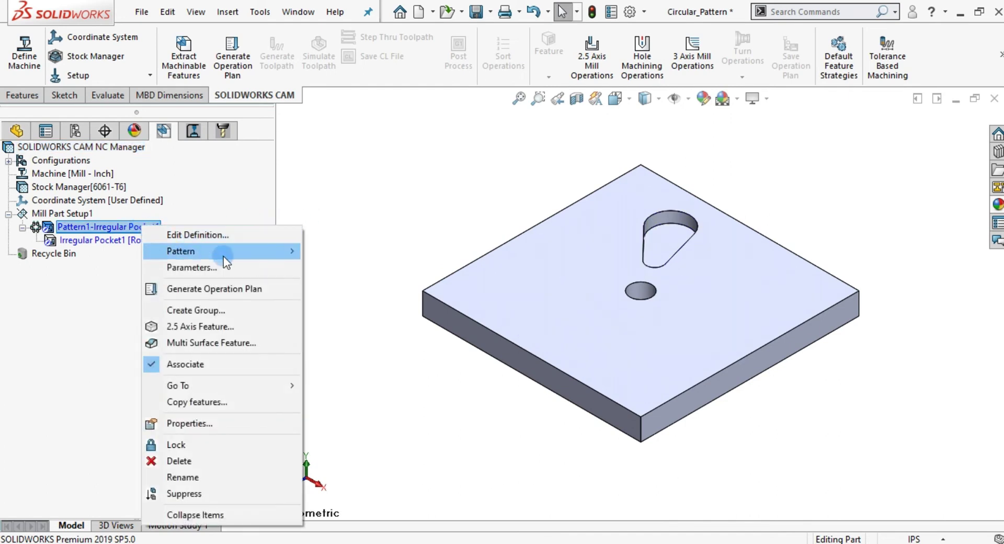
left_click(289, 297)
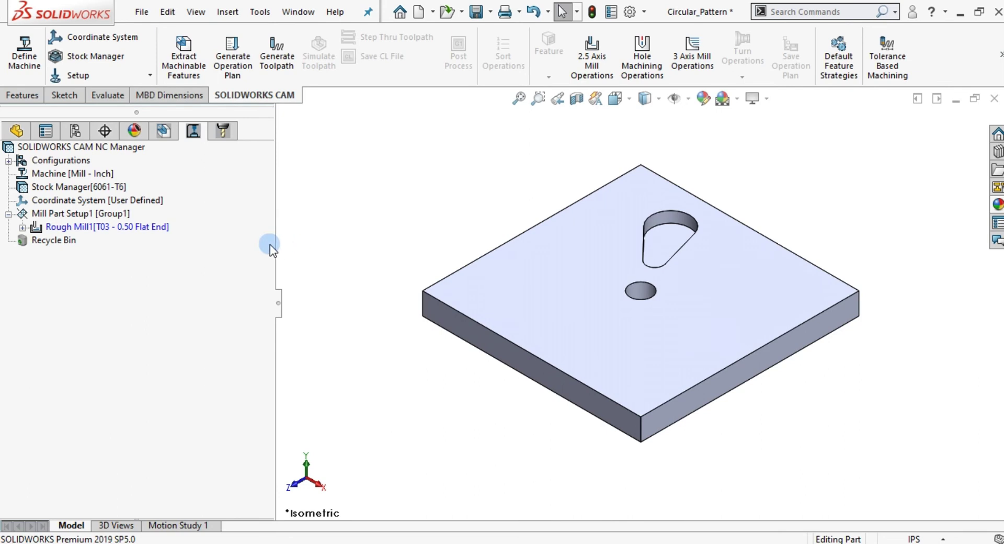
right_click(155, 225)
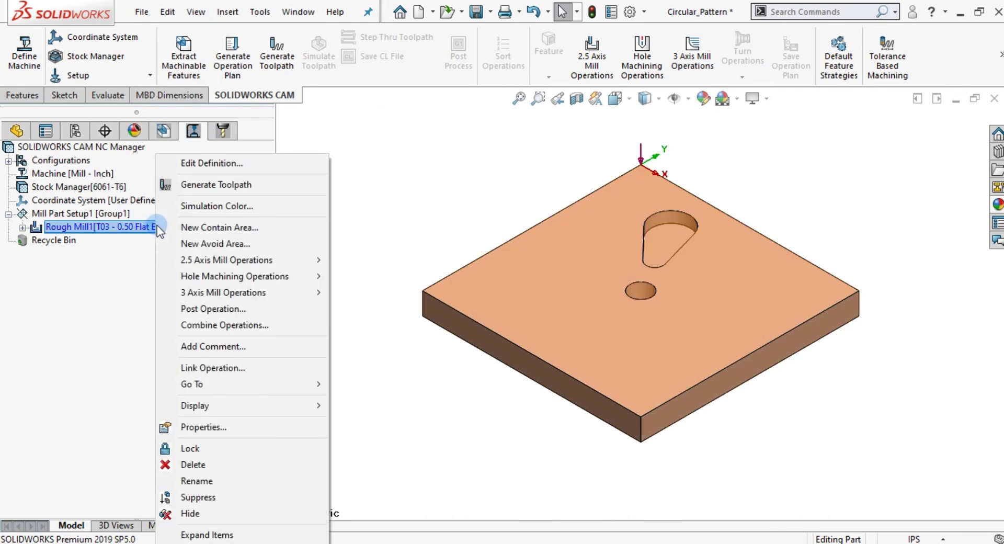
Step: Set Rough Mill1's first and max cut amounts to 20
left_click(307, 163)
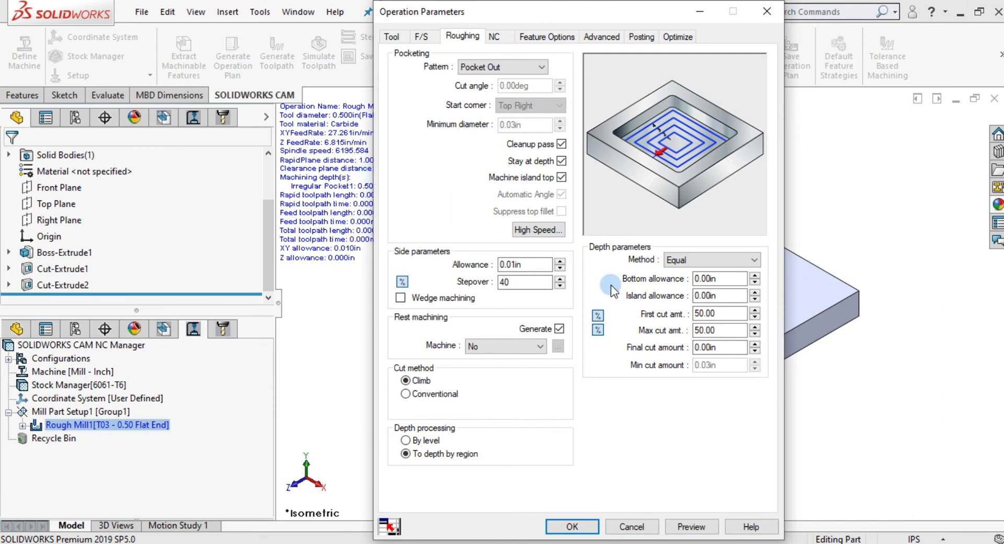
left_click(722, 313)
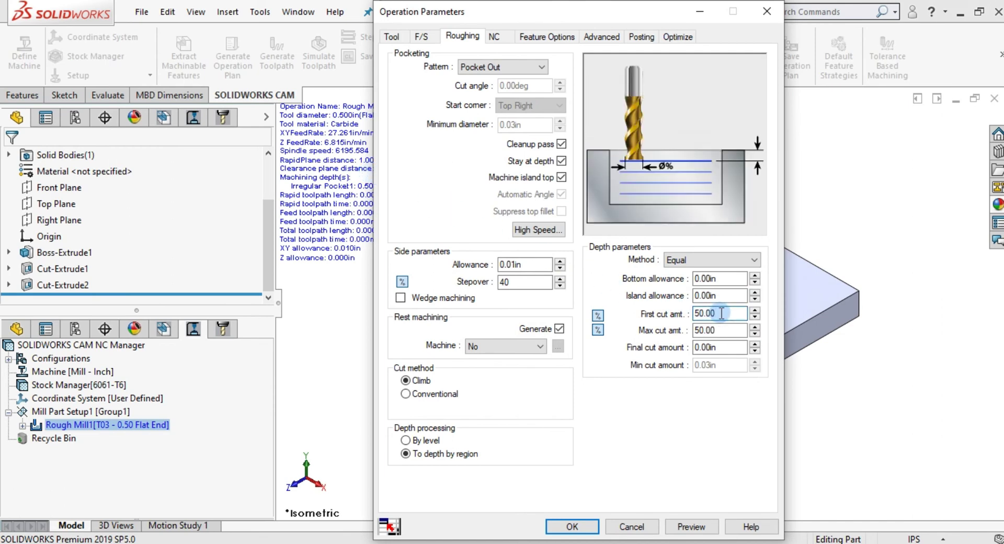
left_click_drag(722, 313, 684, 317)
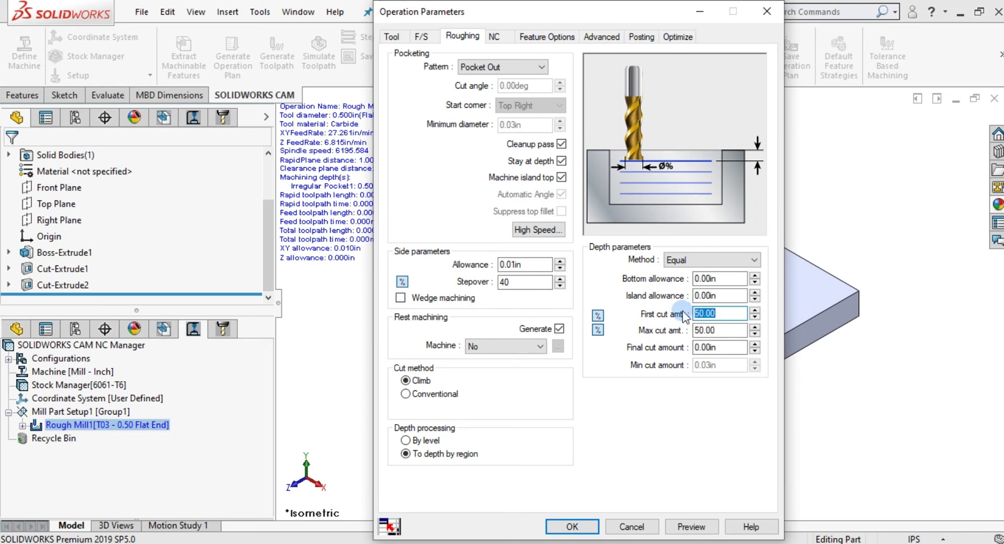
type("20")
key("Tab")
left_click(715, 331)
left_click_drag(709, 327, 680, 329)
type("20")
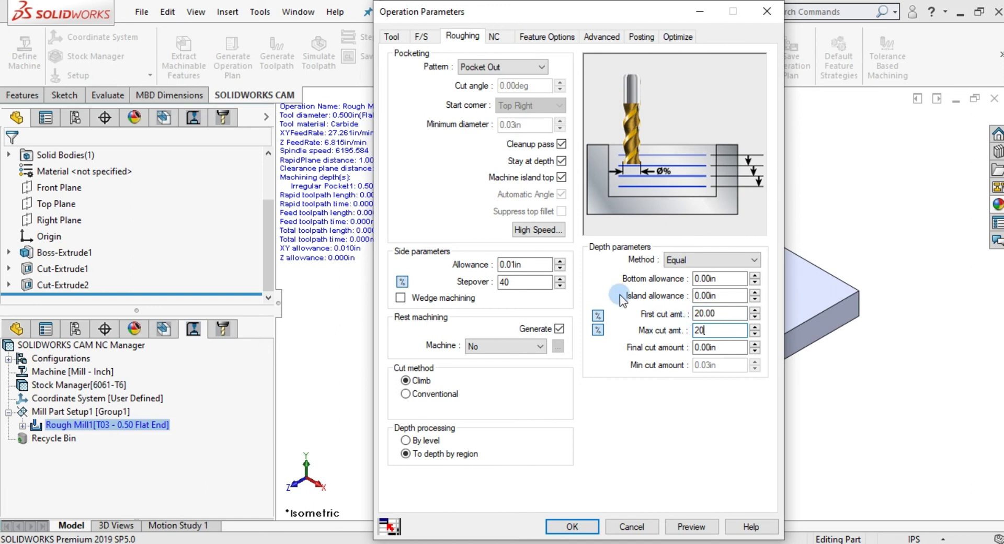
left_click(535, 282)
Step: Set stepover to 20 and side allowance to 0, then apply the roughing parameters
double_click(536, 283)
type("2")
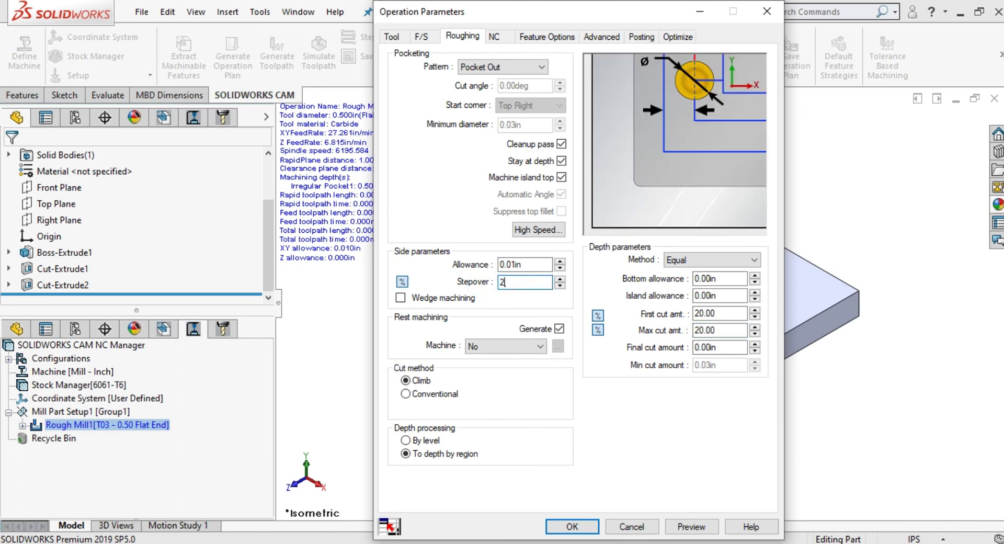
double_click(523, 264)
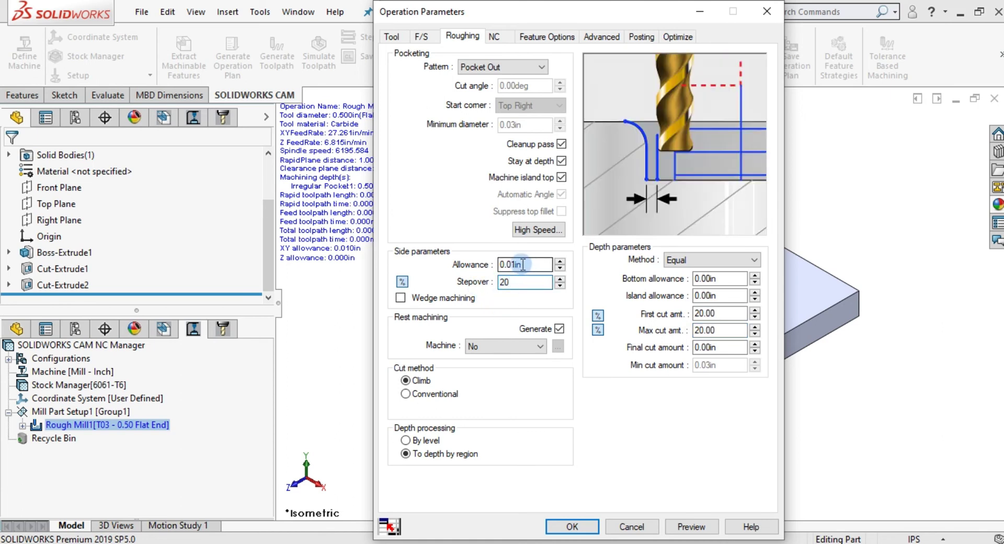
type("0")
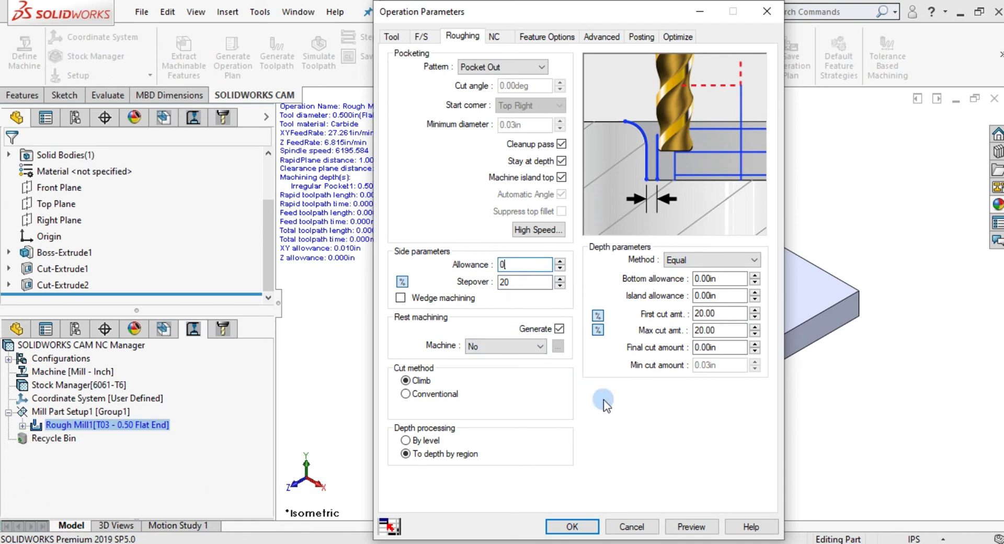
left_click(586, 528)
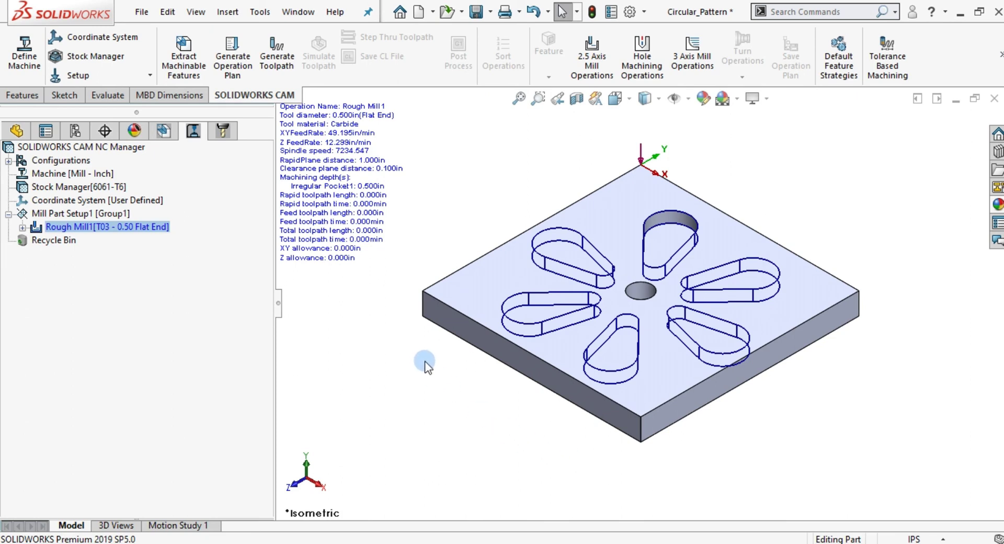
Step: Generate the Rough Mill1 toolpath and launch its toolpath simulation
right_click(156, 229)
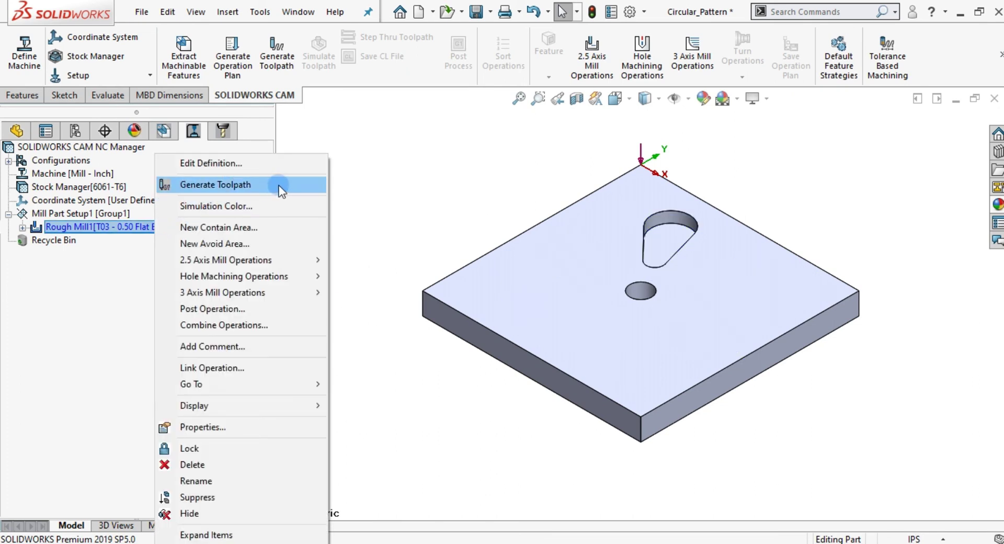
left_click(298, 186)
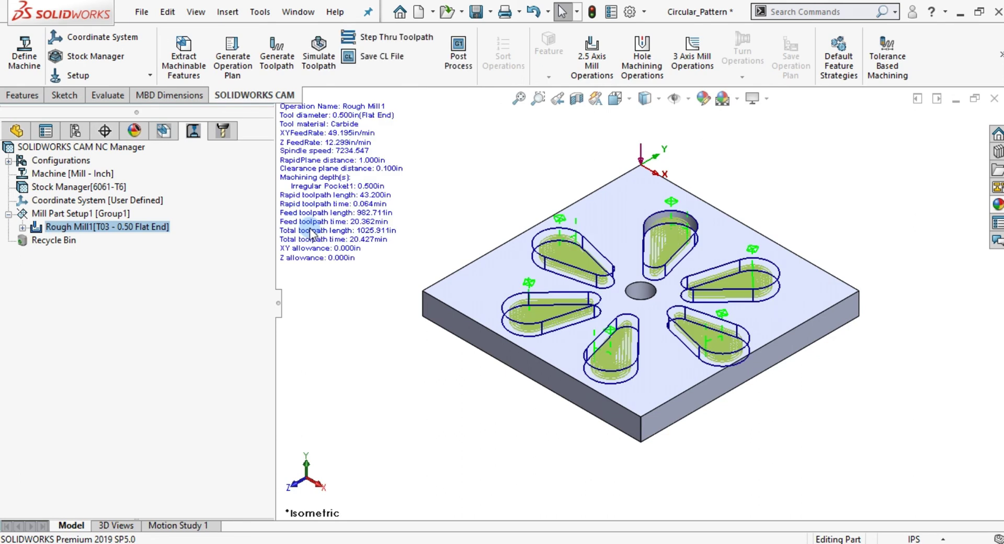
right_click(154, 223)
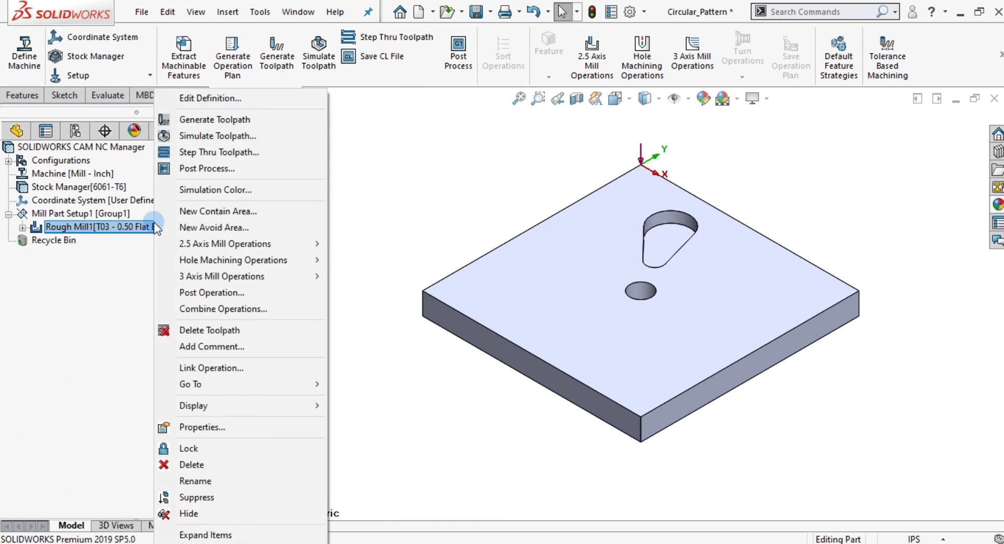
left_click(269, 136)
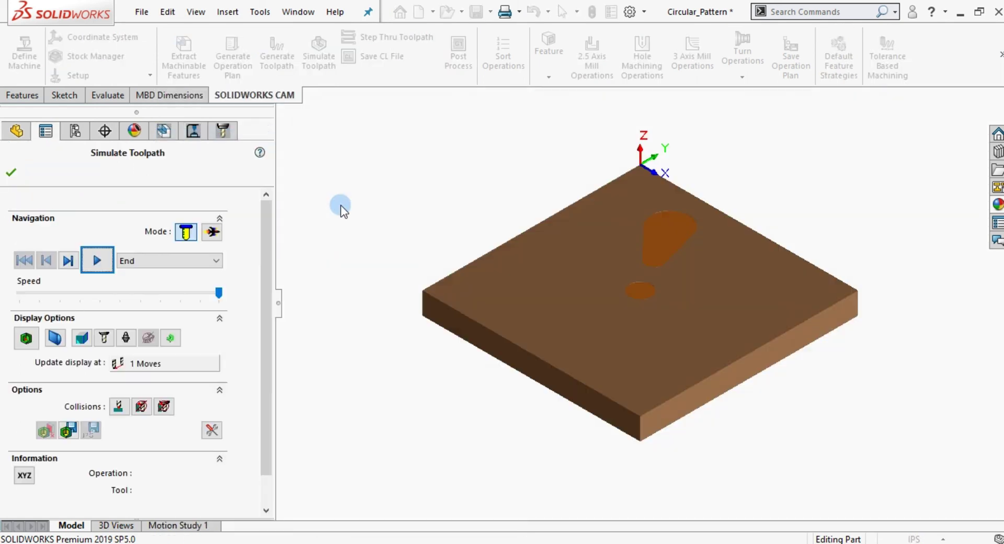
Step: Play the Rough Mill1 simulation through all six teardrop pockets and close it
left_click(105, 260)
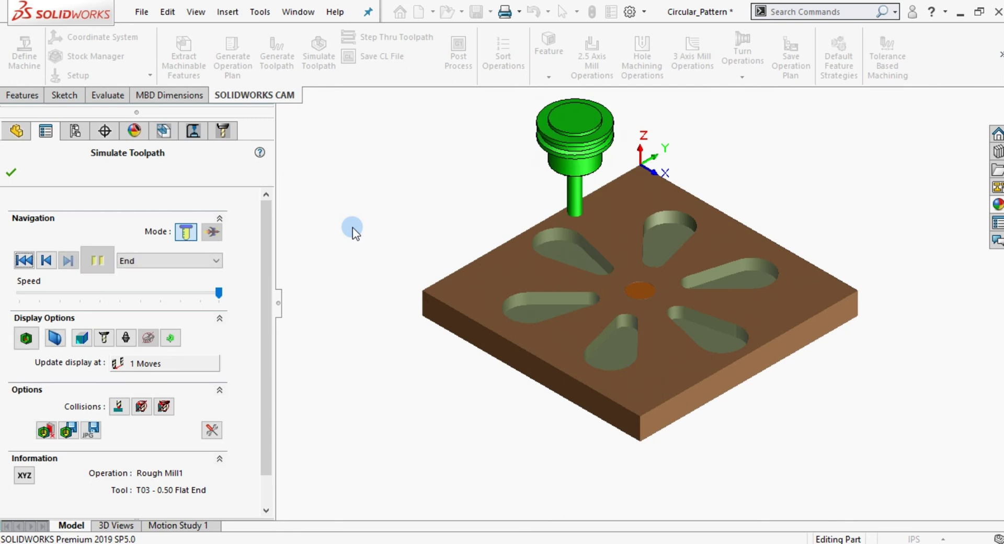
left_click(10, 173)
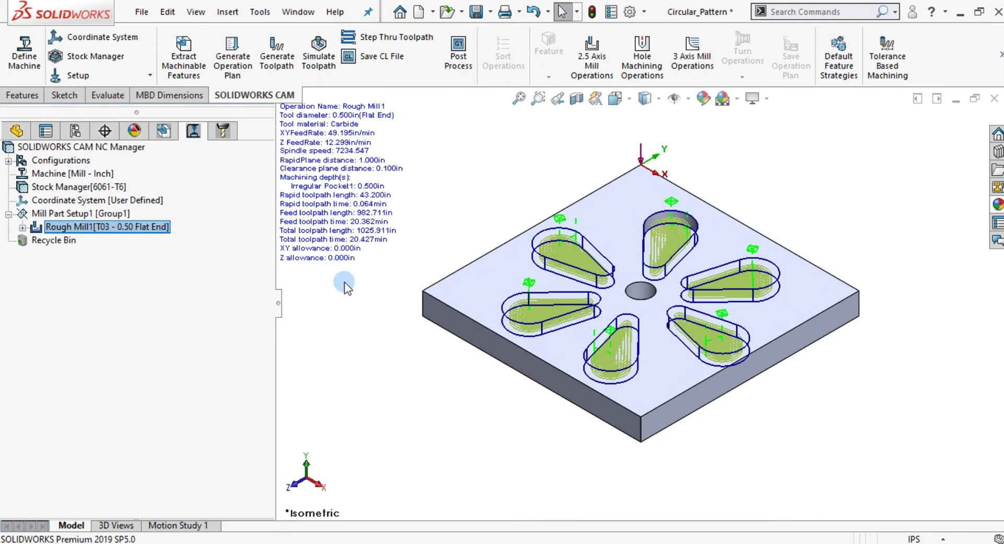